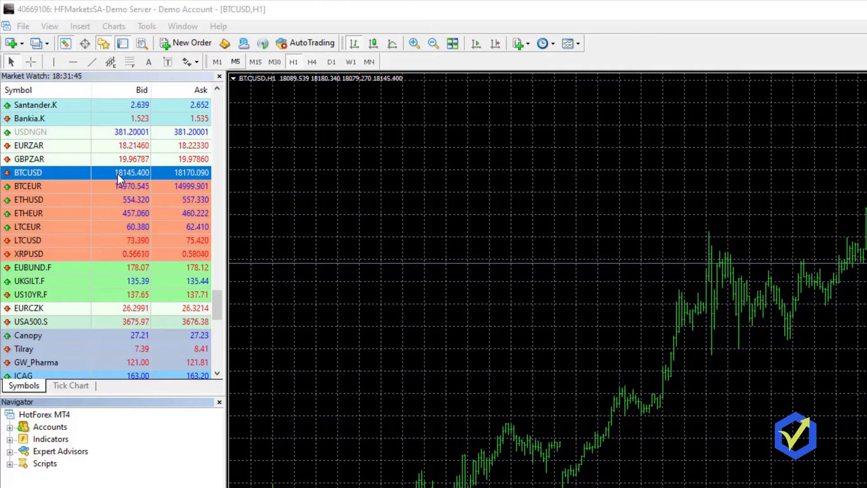
Show all symbols in Market Watch and open a new BTCUSD chart window from its context menu
{"action": "right_click", "coordinate": [117, 174]}
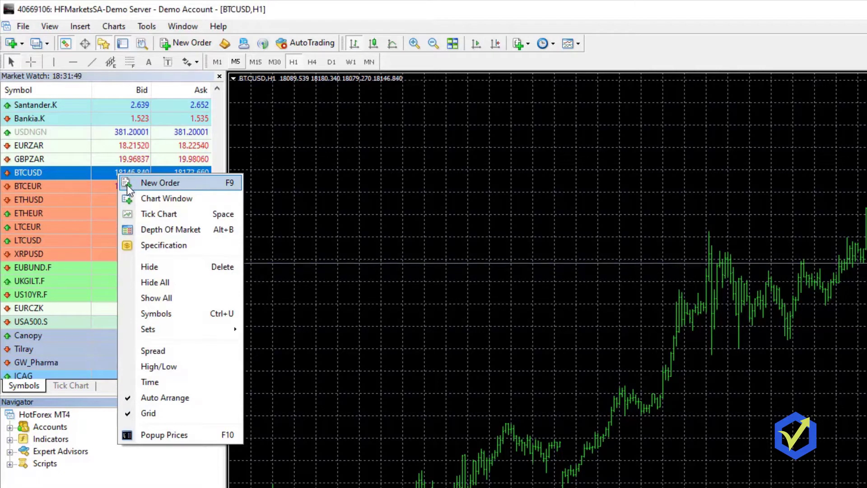
{"action": "left_click", "coordinate": [171, 304]}
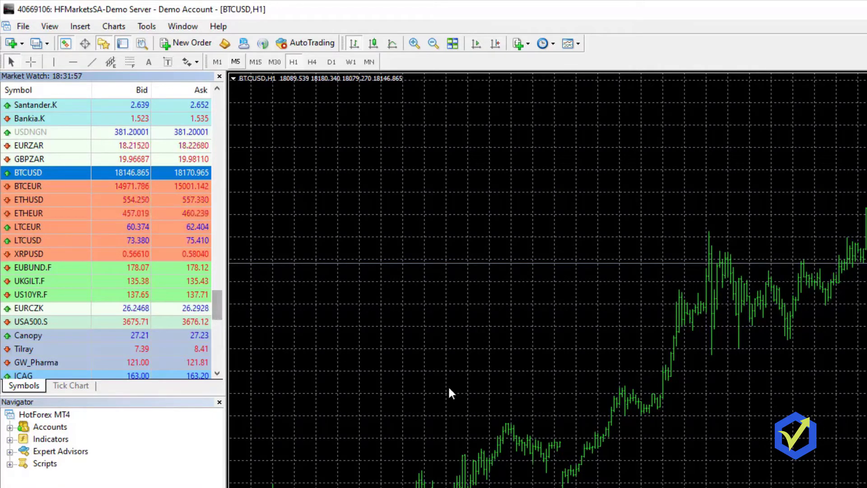
{"action": "right_click", "coordinate": [80, 177]}
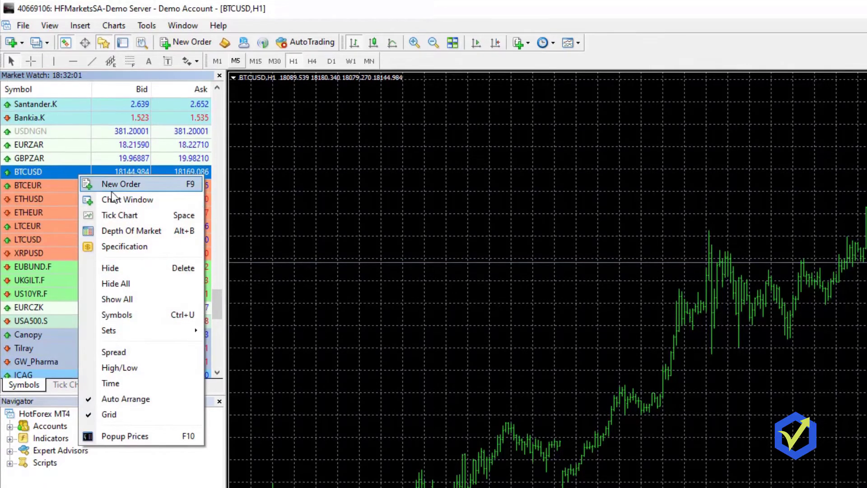
{"action": "left_click", "coordinate": [113, 200]}
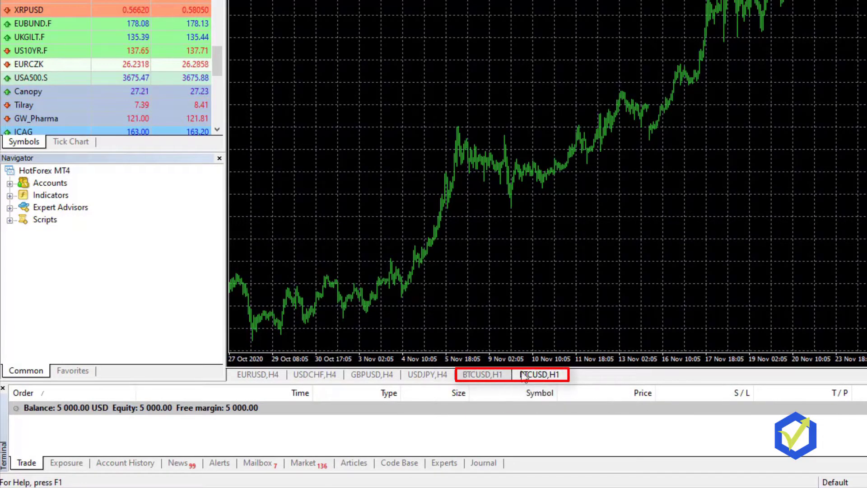
Close the EURUSD, USDCHF, GBPUSD and USDJPY H4 charts, then return to the second BTCUSD,H1 chart
{"action": "left_click", "coordinate": [488, 381]}
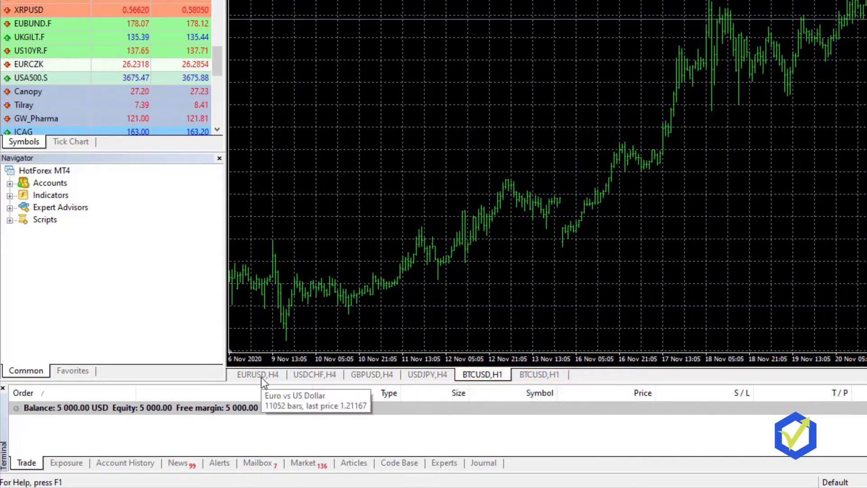
{"action": "right_click", "coordinate": [261, 378]}
{"action": "left_click", "coordinate": [281, 383]}
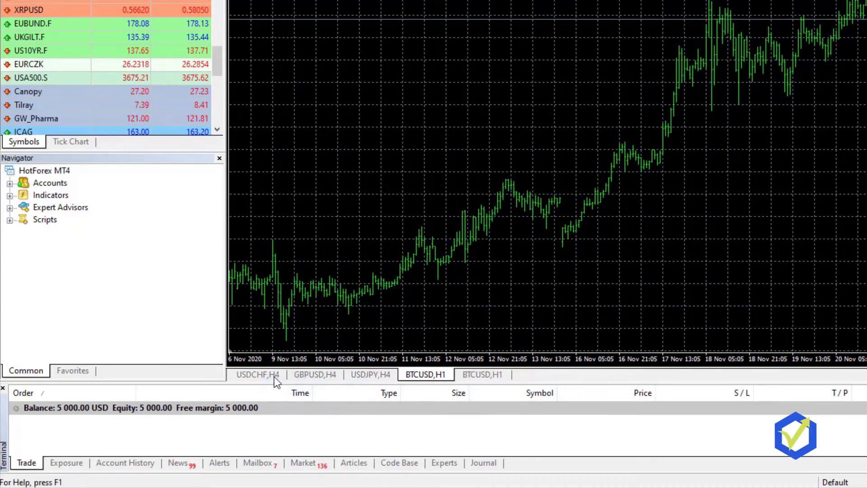
{"action": "right_click", "coordinate": [274, 374]}
{"action": "left_click", "coordinate": [275, 381]}
{"action": "right_click", "coordinate": [265, 376]}
{"action": "left_click", "coordinate": [278, 382]}
{"action": "right_click", "coordinate": [267, 375]}
{"action": "left_click", "coordinate": [276, 382]}
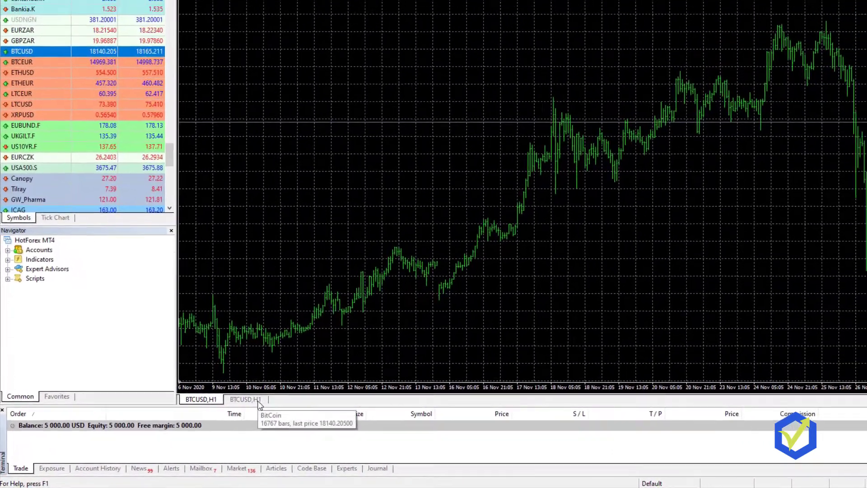
{"action": "left_click", "coordinate": [258, 400]}
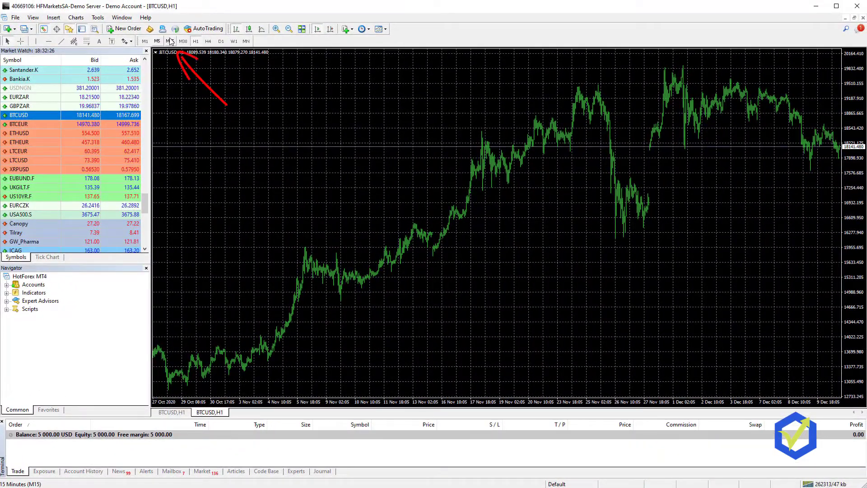
Switch the second BTCUSD chart to the M15 timeframe and zoom in twice
{"action": "left_click", "coordinate": [169, 40]}
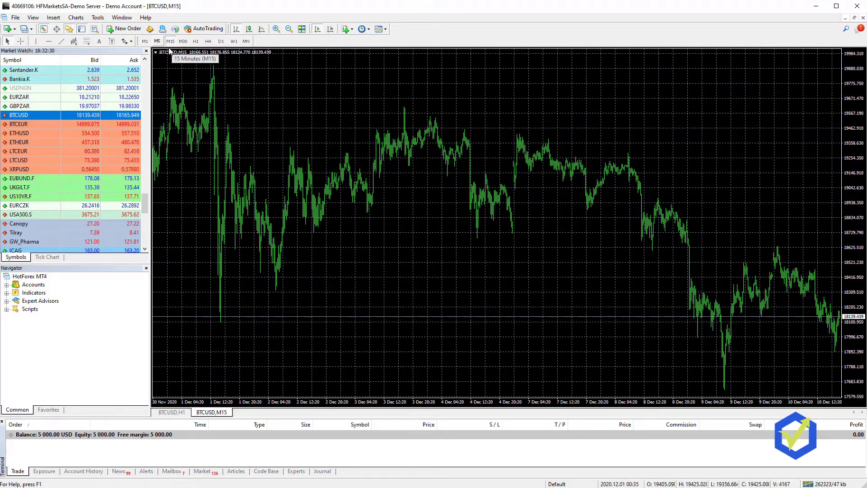
{"action": "left_click", "coordinate": [275, 29]}
{"action": "left_click", "coordinate": [275, 29]}
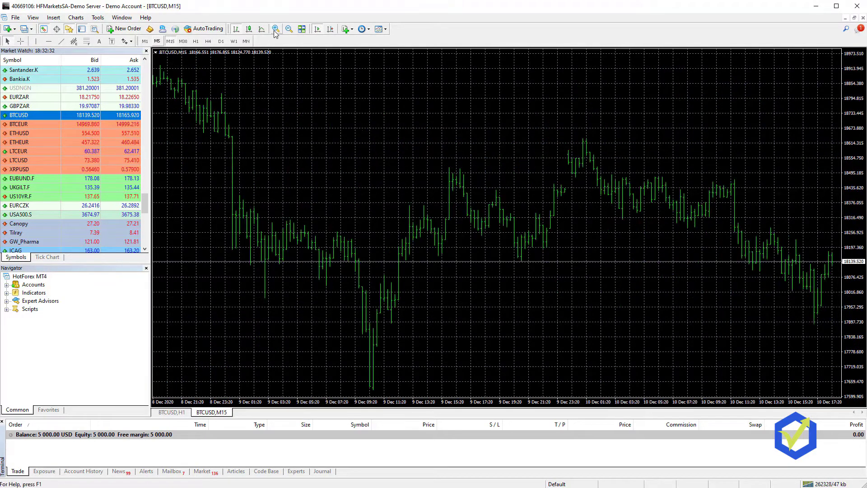
{"action": "left_click", "coordinate": [274, 29]}
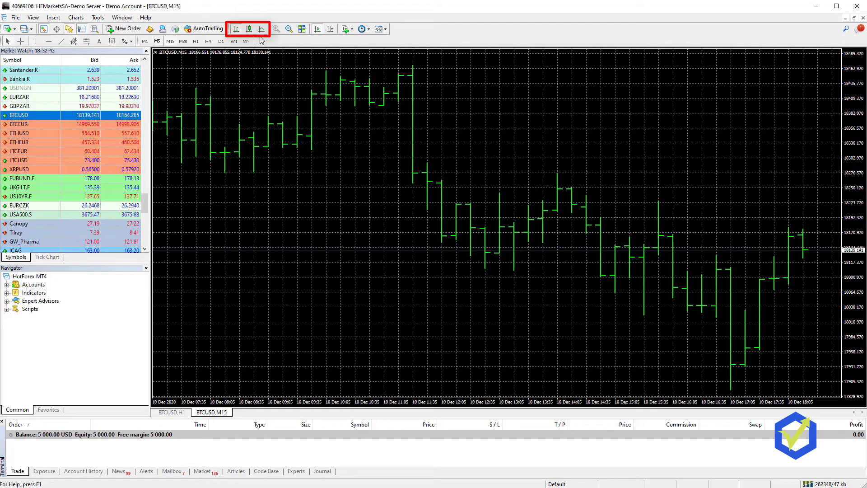
Try line and bar displays, finishing with the chart shown as candlesticks
{"action": "left_click", "coordinate": [249, 29]}
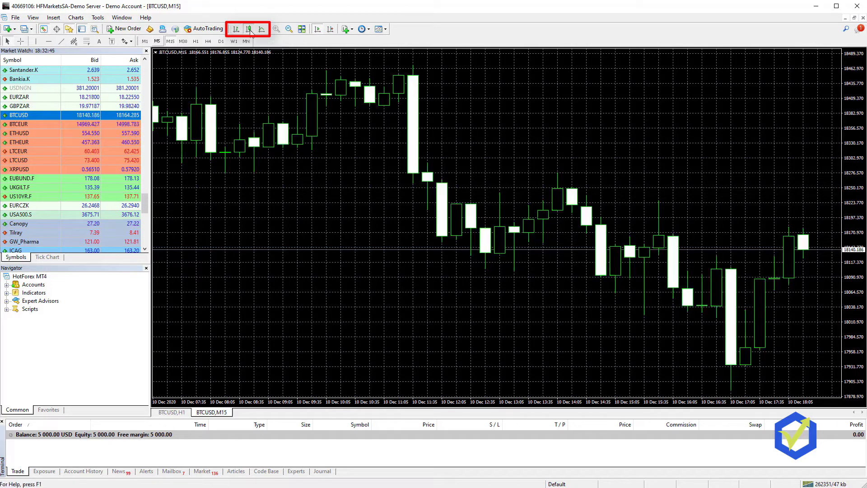
{"action": "left_click", "coordinate": [262, 29]}
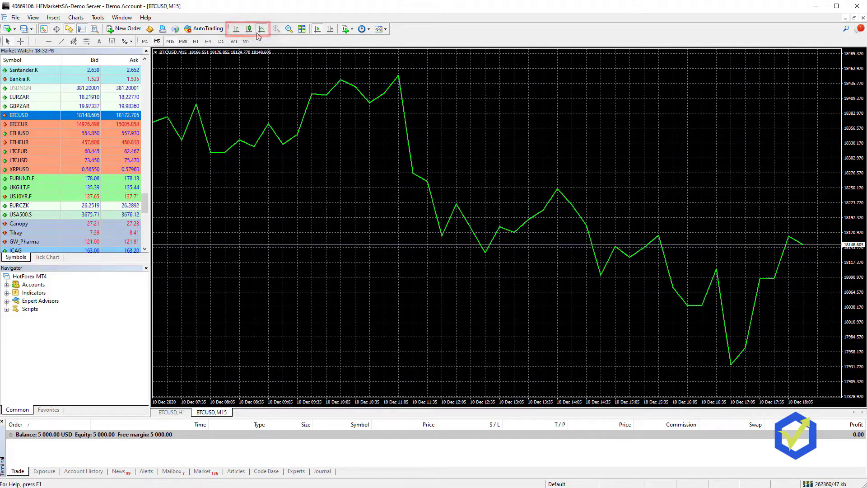
{"action": "left_click", "coordinate": [249, 31]}
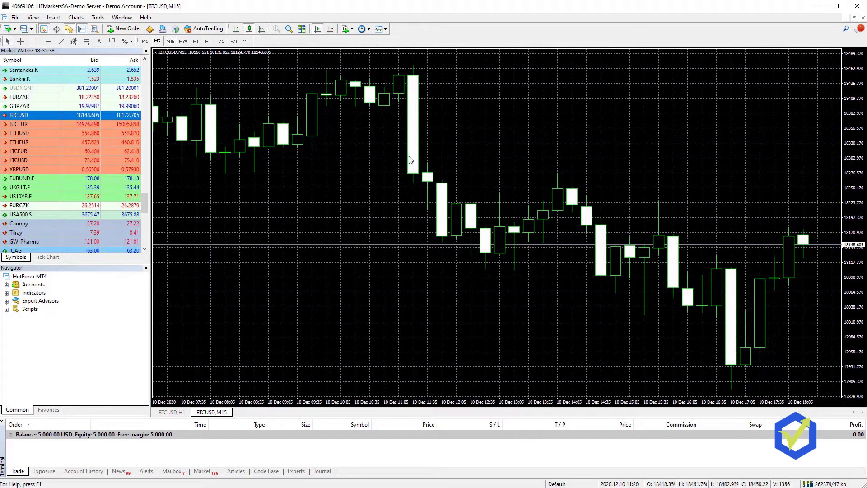
{"action": "left_click", "coordinate": [236, 30]}
{"action": "left_click", "coordinate": [248, 30]}
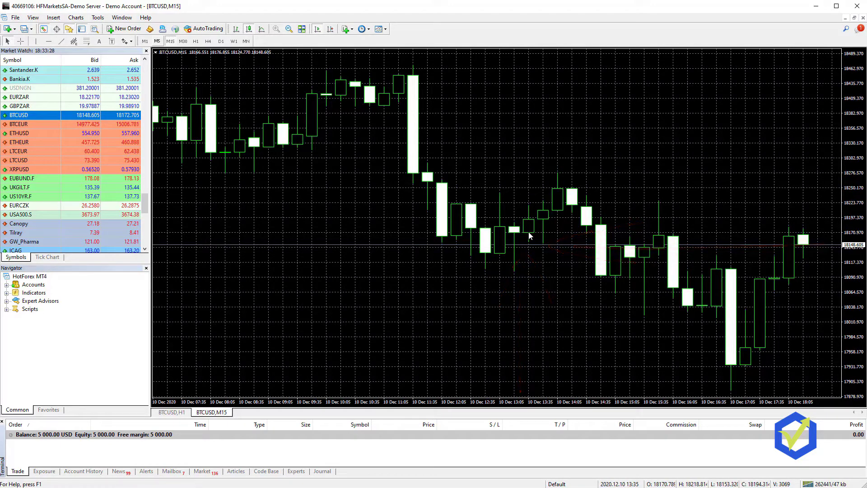
Return the BTCUSD candlestick chart to the H1 timeframe
{"action": "left_click", "coordinate": [196, 41]}
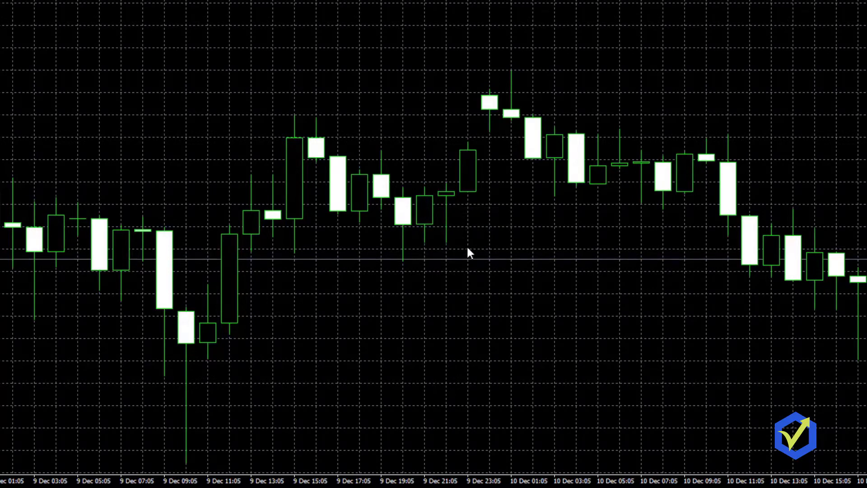
{"action": "right_click", "coordinate": [411, 135]}
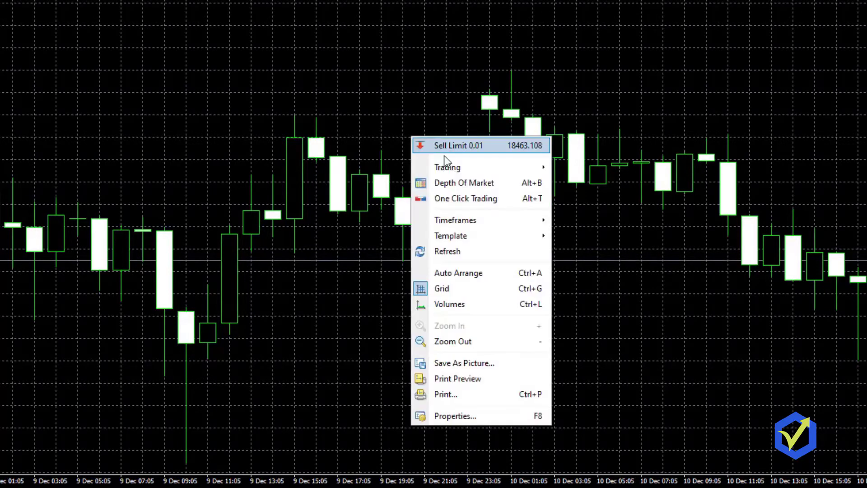
{"action": "left_click", "coordinate": [457, 418]}
{"action": "left_click", "coordinate": [151, 147]}
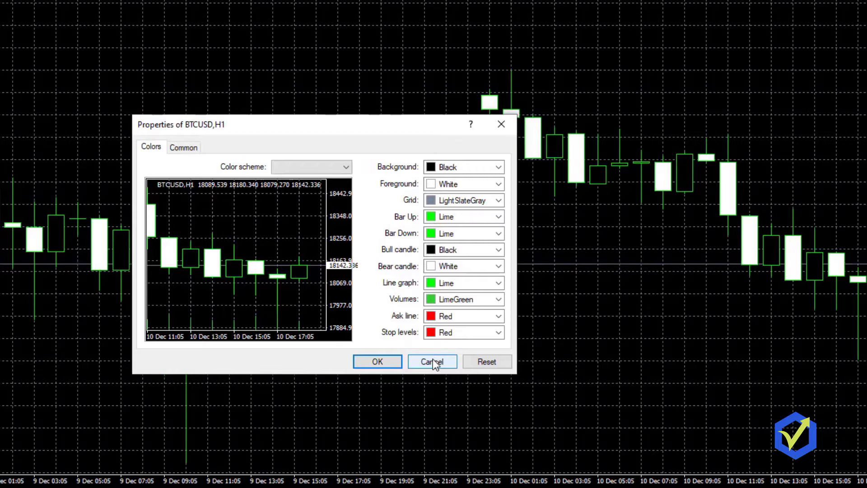
{"action": "left_click", "coordinate": [433, 362]}
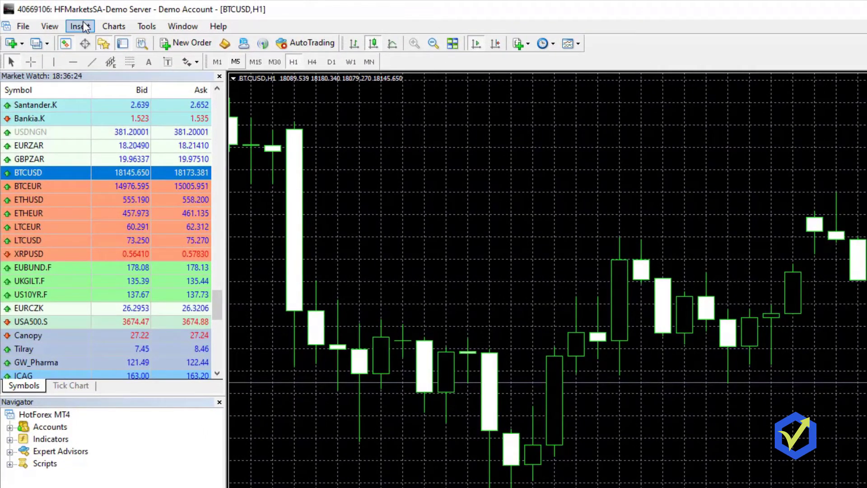
Insert Bollinger Bands (period 20, deviation 2) onto the BTCUSD H1 chart
{"action": "left_click", "coordinate": [85, 26]}
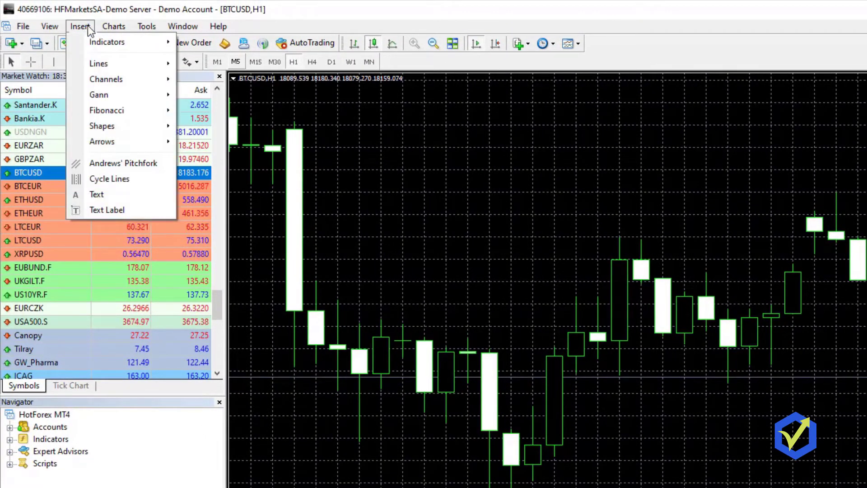
{"action": "mouse_move", "coordinate": [108, 42]}
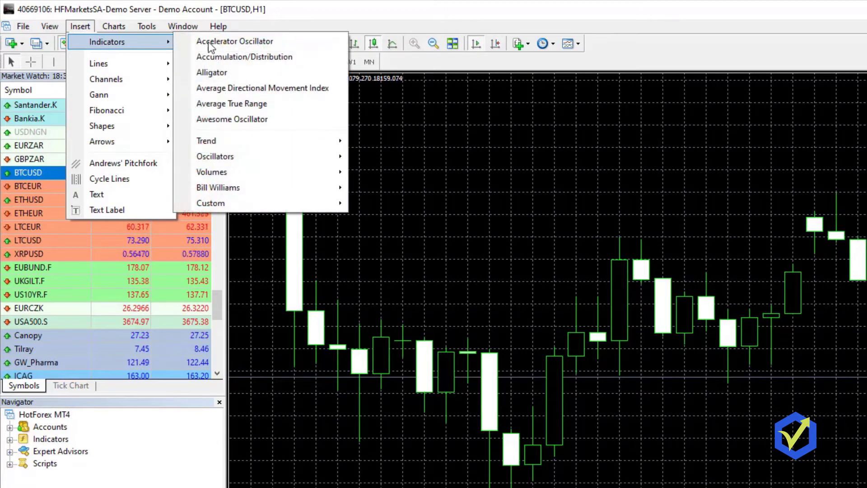
{"action": "mouse_move", "coordinate": [258, 140]}
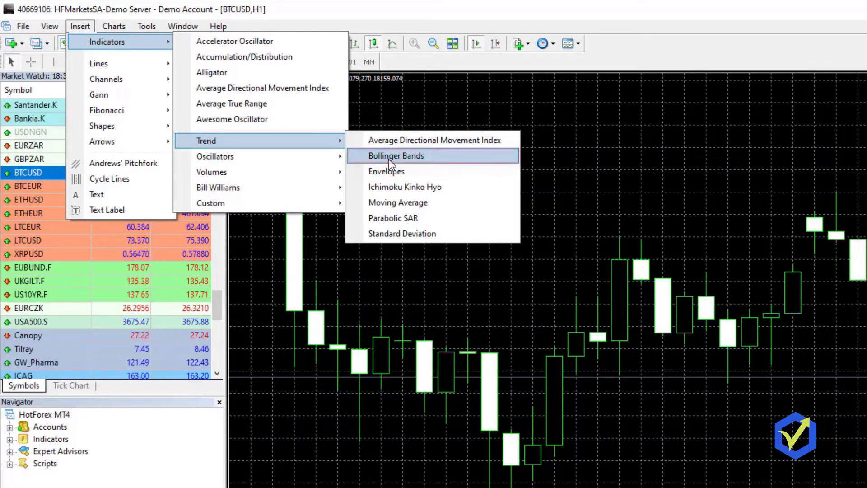
{"action": "left_click", "coordinate": [388, 159]}
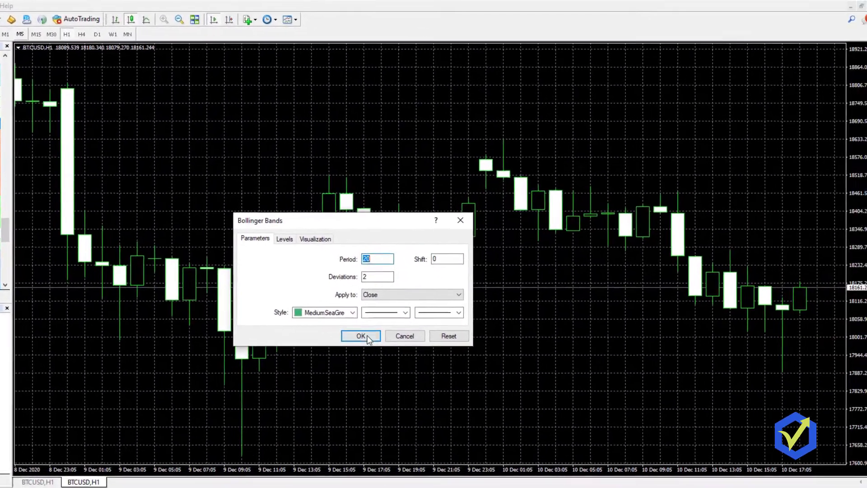
{"action": "left_click", "coordinate": [359, 334]}
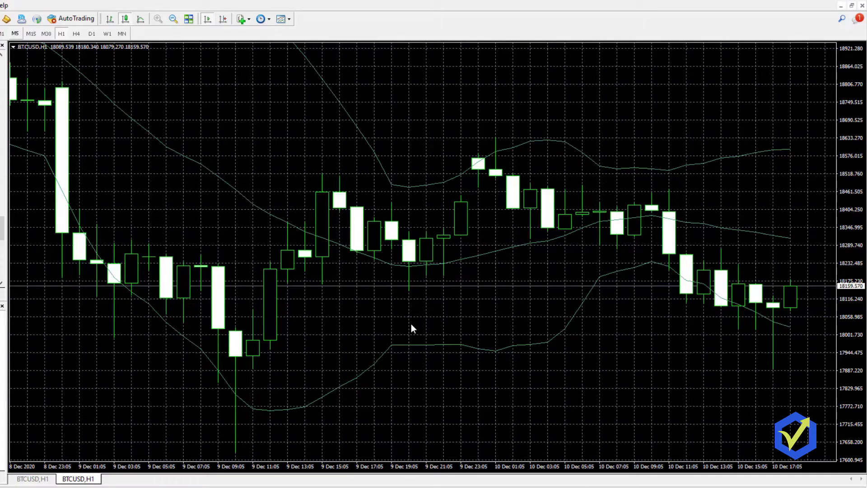
Delete Bollinger Bands via the chart's Indicators List and dismiss the list
{"action": "right_click", "coordinate": [263, 180]}
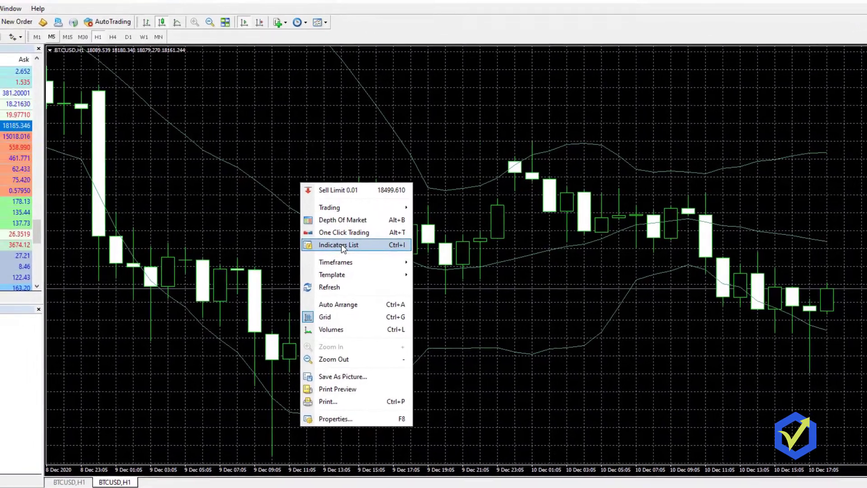
{"action": "left_click", "coordinate": [305, 242]}
{"action": "left_click", "coordinate": [82, 63]}
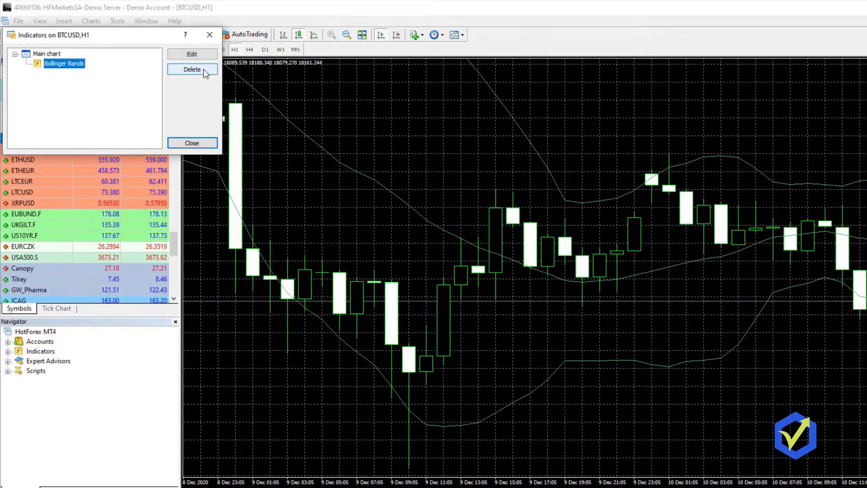
{"action": "left_click", "coordinate": [204, 68]}
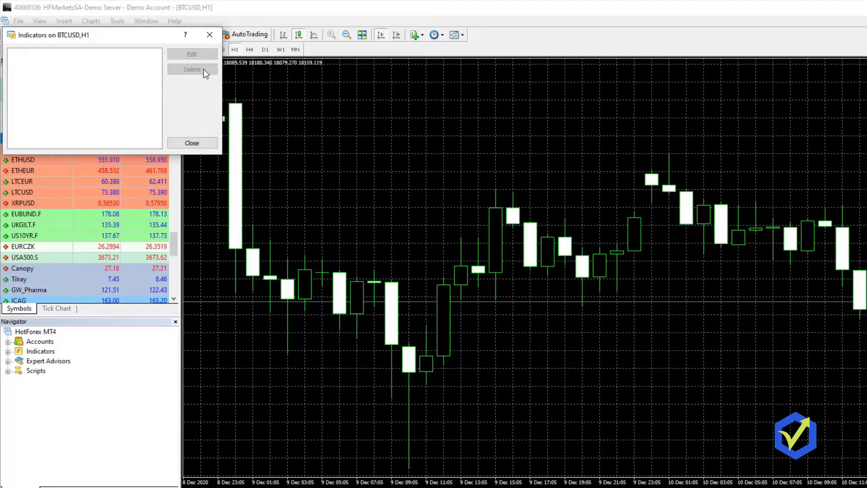
{"action": "left_click", "coordinate": [192, 143]}
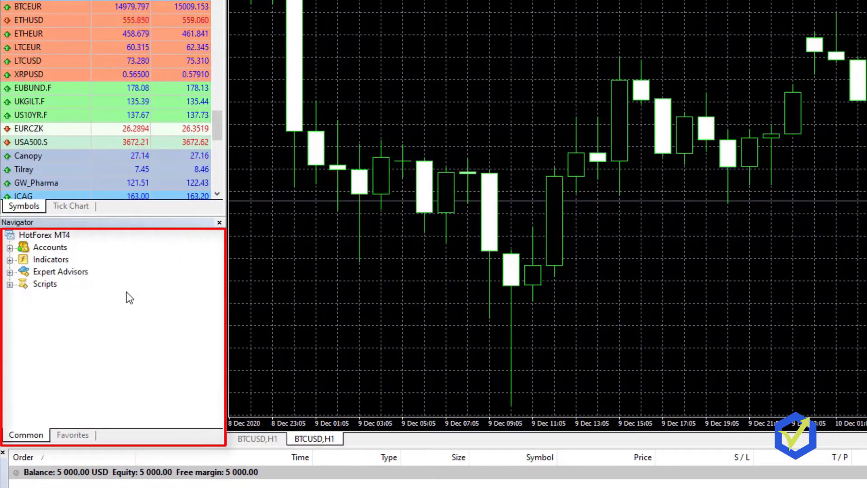
Expand the Navigator's Accounts and Indicators groups to reveal the demo server and indicator categories
{"action": "left_click", "coordinate": [11, 248]}
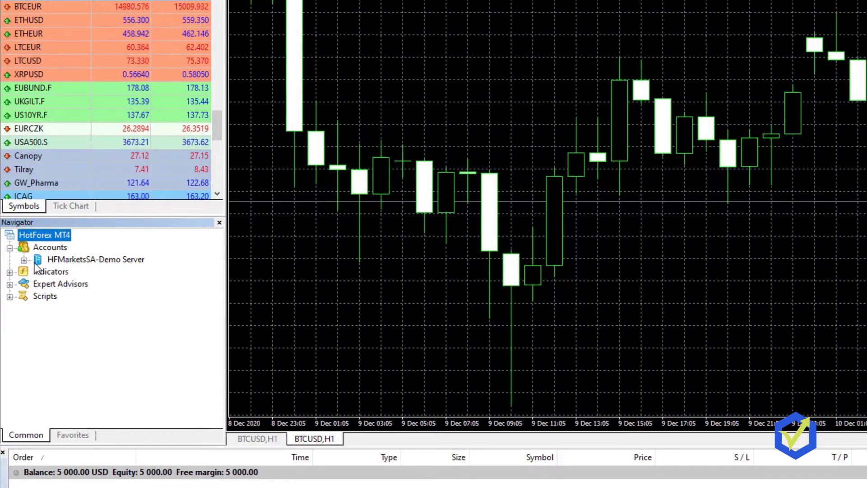
{"action": "left_click", "coordinate": [11, 274]}
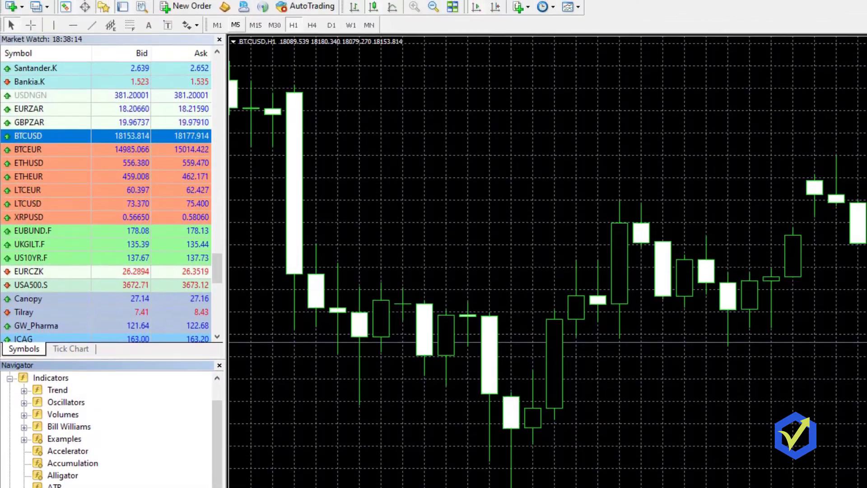
Add the Accumulation/Distribution indicator from the Navigator in its own pane below the chart
{"action": "left_click", "coordinate": [80, 26]}
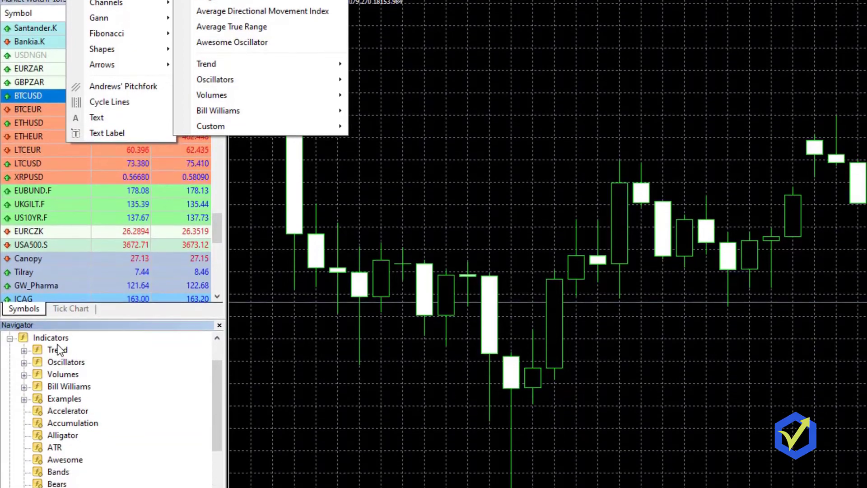
{"action": "left_click", "coordinate": [224, 330]}
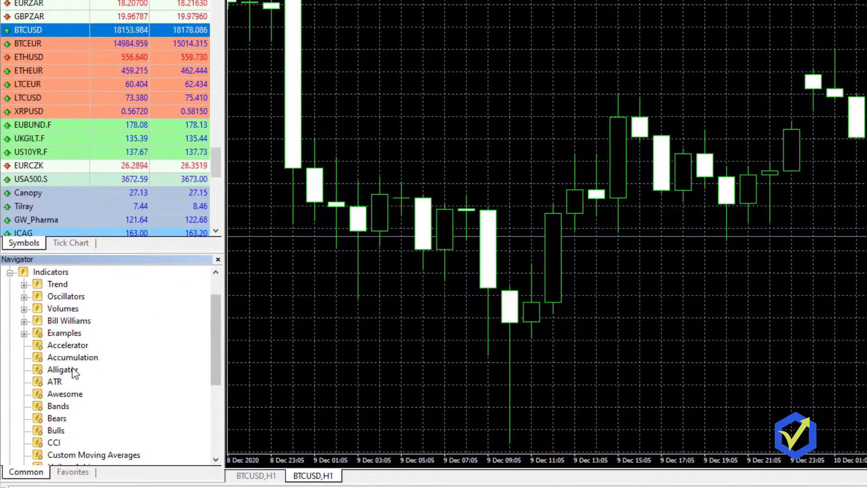
{"action": "double_click", "coordinate": [73, 357]}
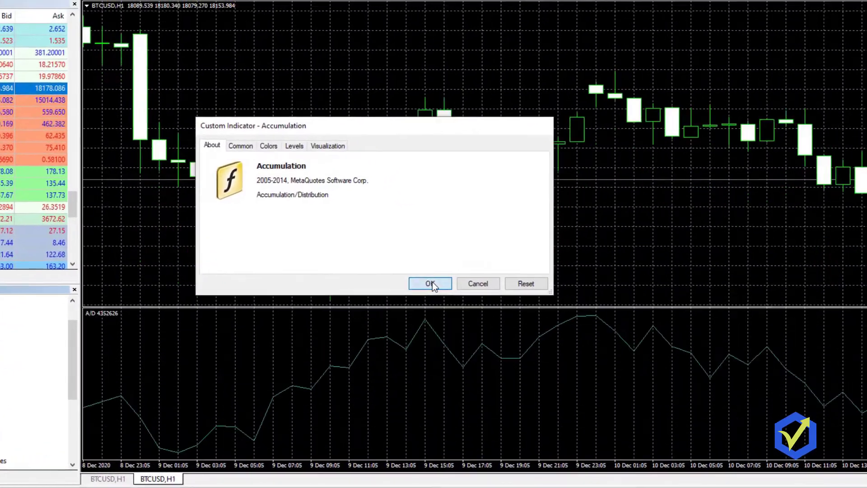
{"action": "left_click", "coordinate": [432, 284]}
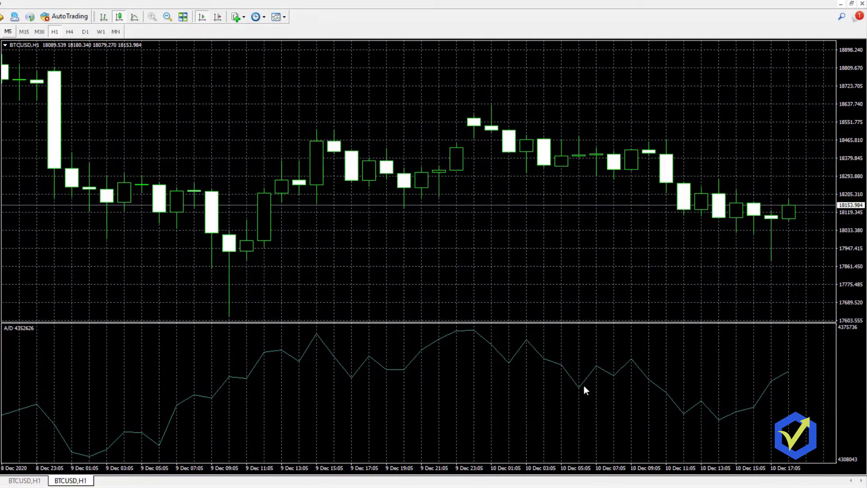
Bring up the chart's Indicators List from its context menu
{"action": "right_click", "coordinate": [255, 140]}
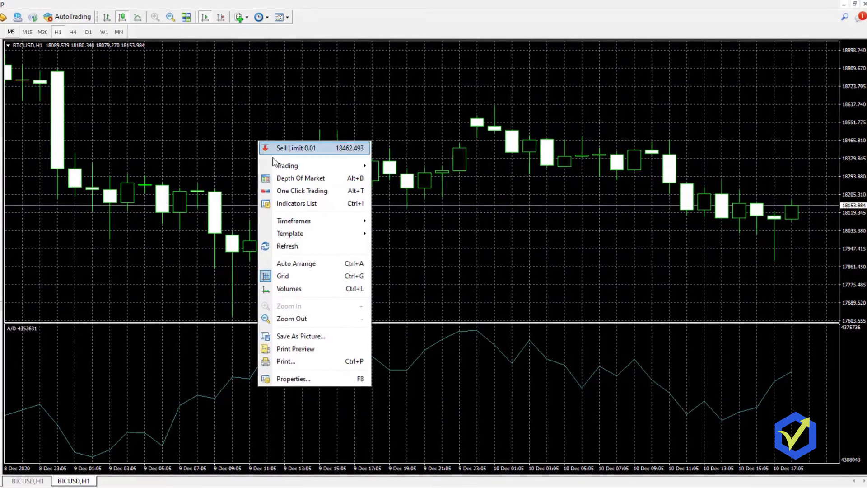
{"action": "left_click", "coordinate": [308, 201]}
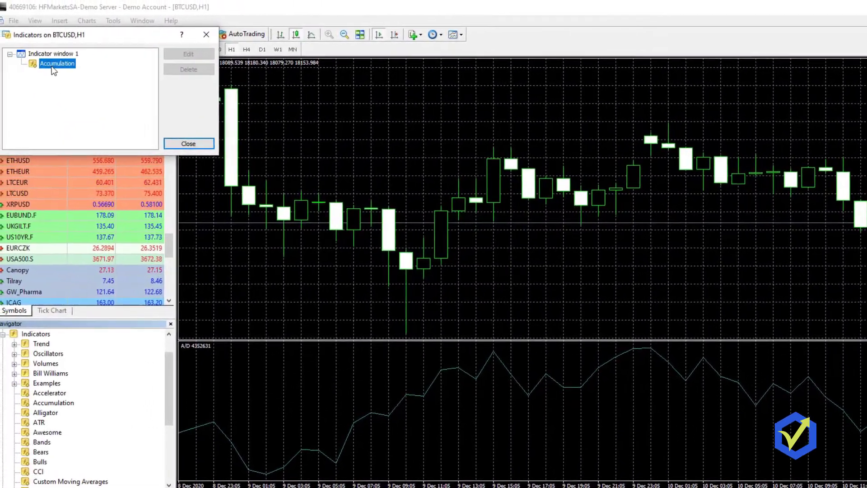
Close the indicator list, expand Scripts and Expert Advisors, and select EA Studio BTCUSD H1
{"action": "left_click", "coordinate": [195, 141]}
{"action": "scroll", "coordinate": [175, 352], "scroll_direction": "down", "scroll_amount": 2}
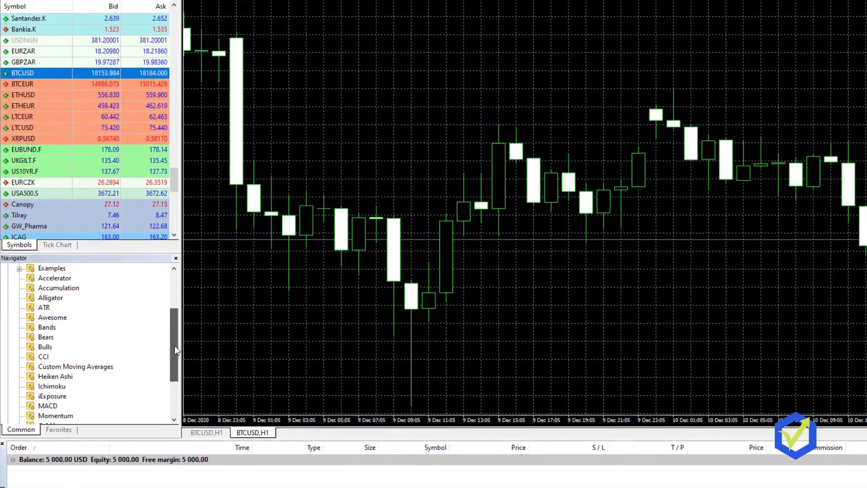
{"action": "scroll", "coordinate": [176, 359], "scroll_direction": "down", "scroll_amount": 2}
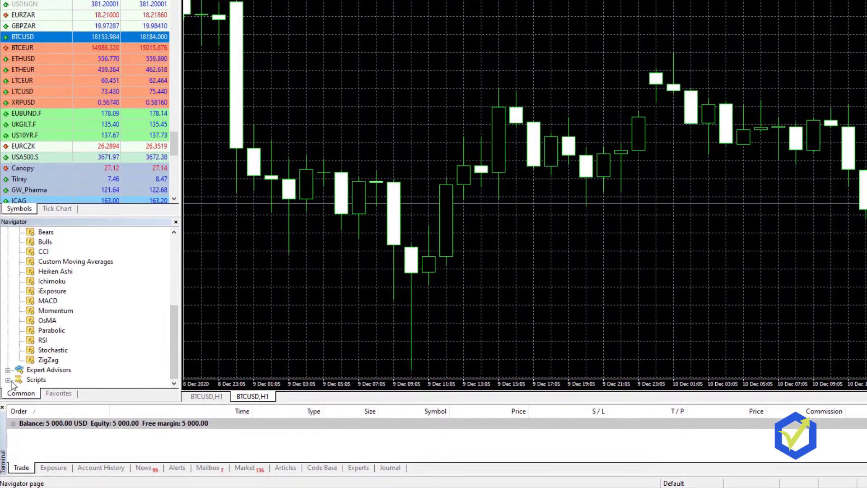
{"action": "left_click", "coordinate": [8, 380]}
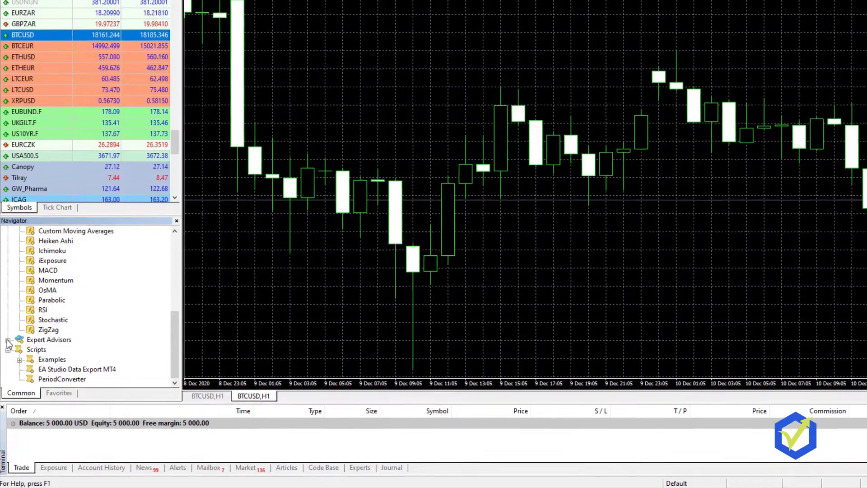
{"action": "left_click", "coordinate": [8, 322]}
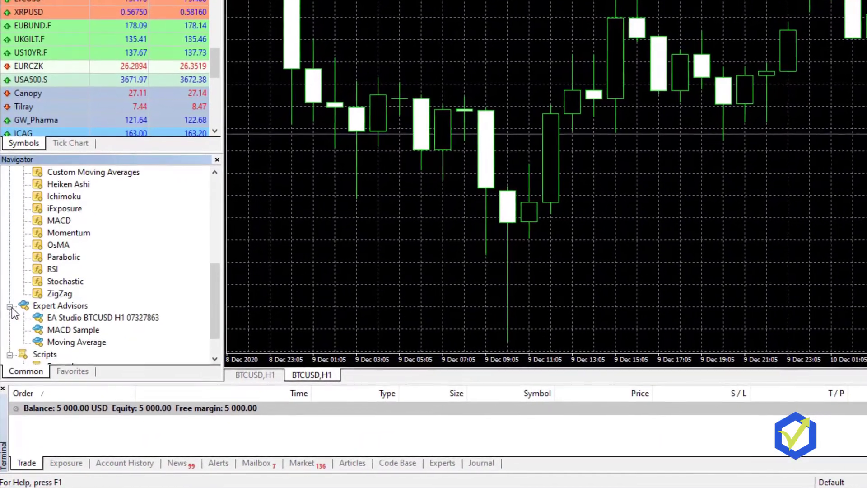
{"action": "left_click", "coordinate": [56, 306]}
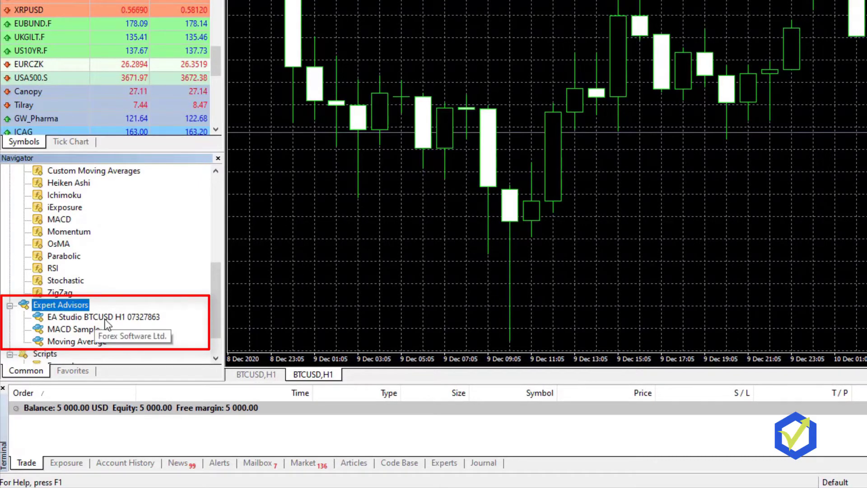
{"action": "left_click", "coordinate": [102, 319]}
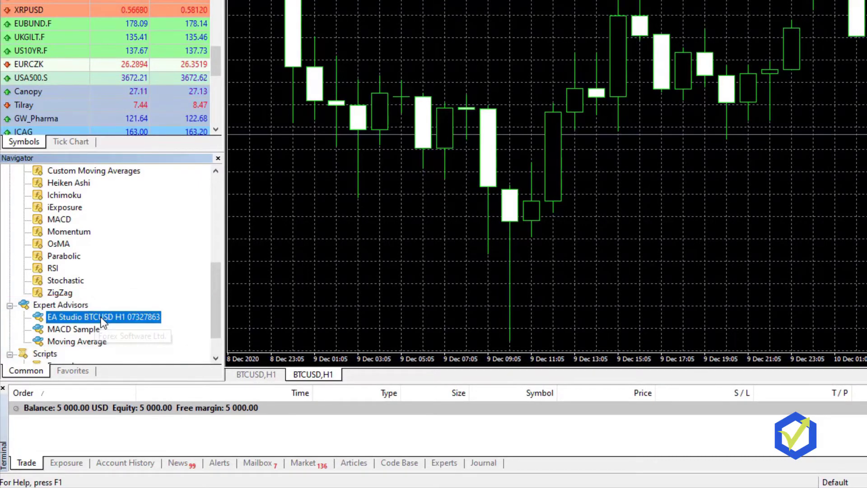